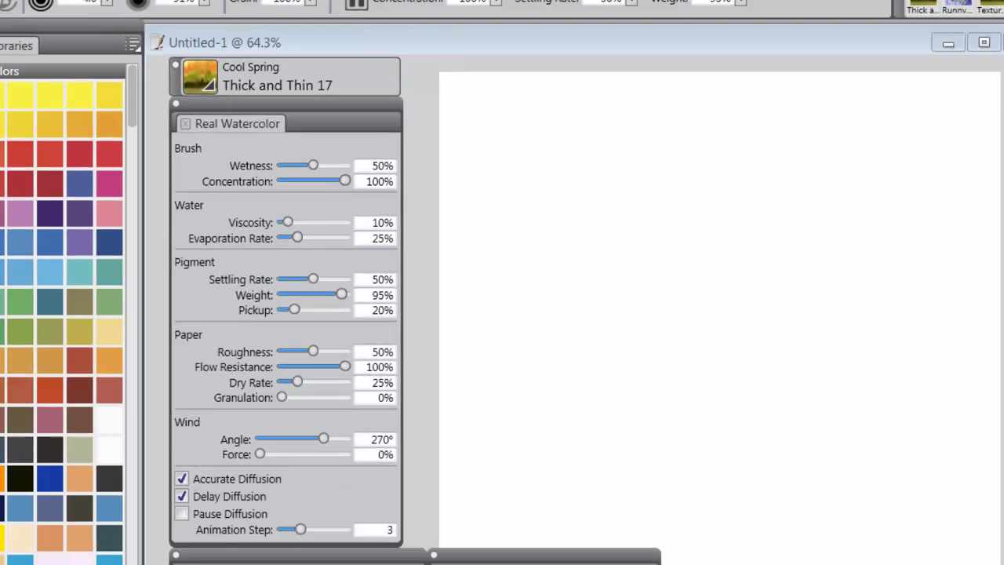
Locate Real Watercolor among the brush control panels and select the Very Wet 06 brush variant.
left_click(289, 11)
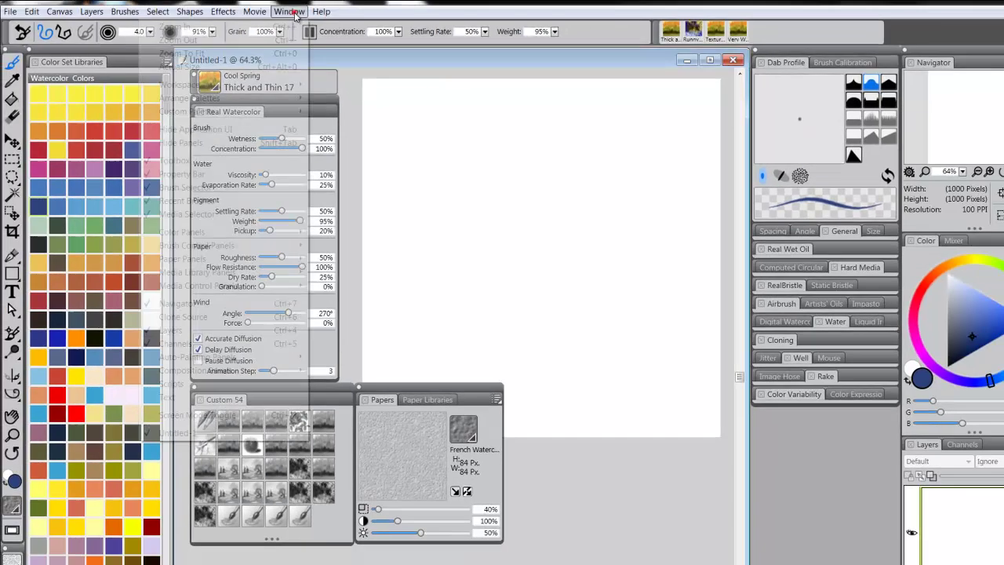
mouse_move(181, 248)
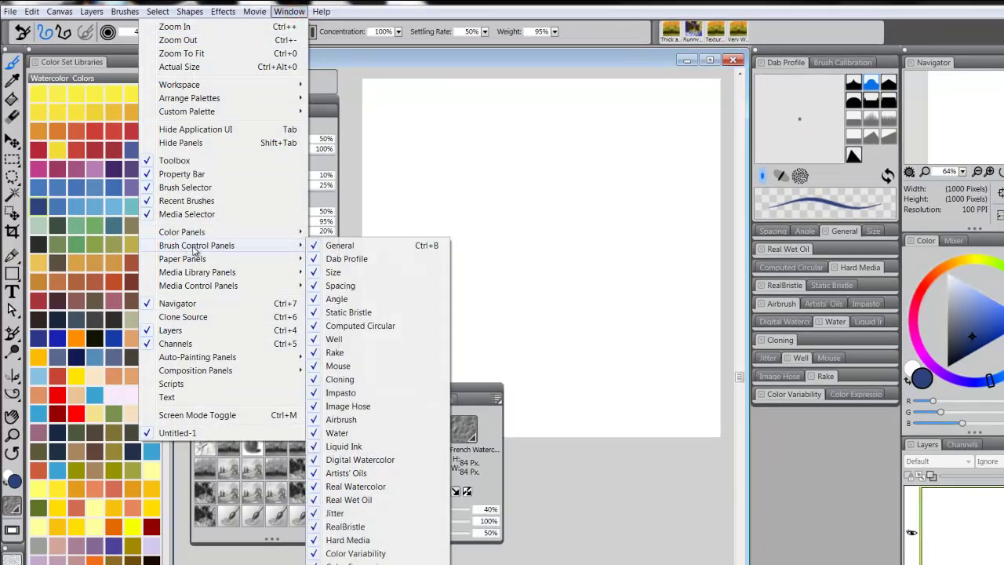
left_click(342, 487)
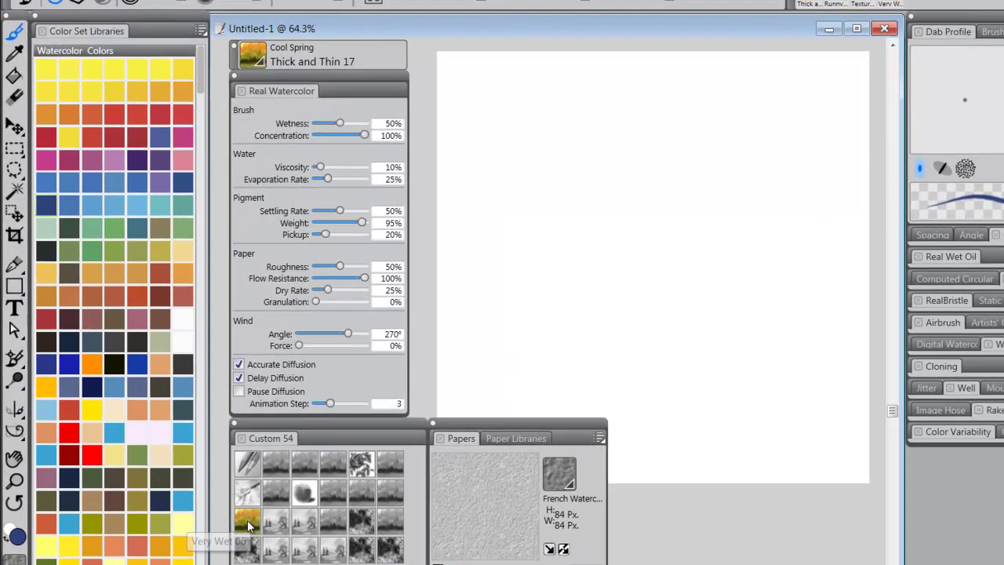
left_click(241, 514)
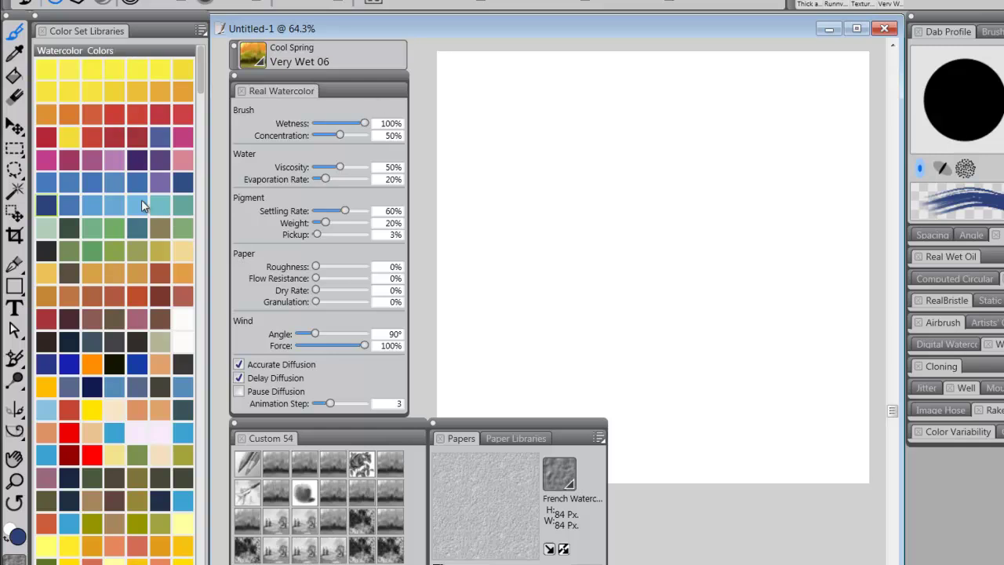
Try a medium blue wash over the sky and horizon with diffusion running, and undo it.
left_click(47, 185)
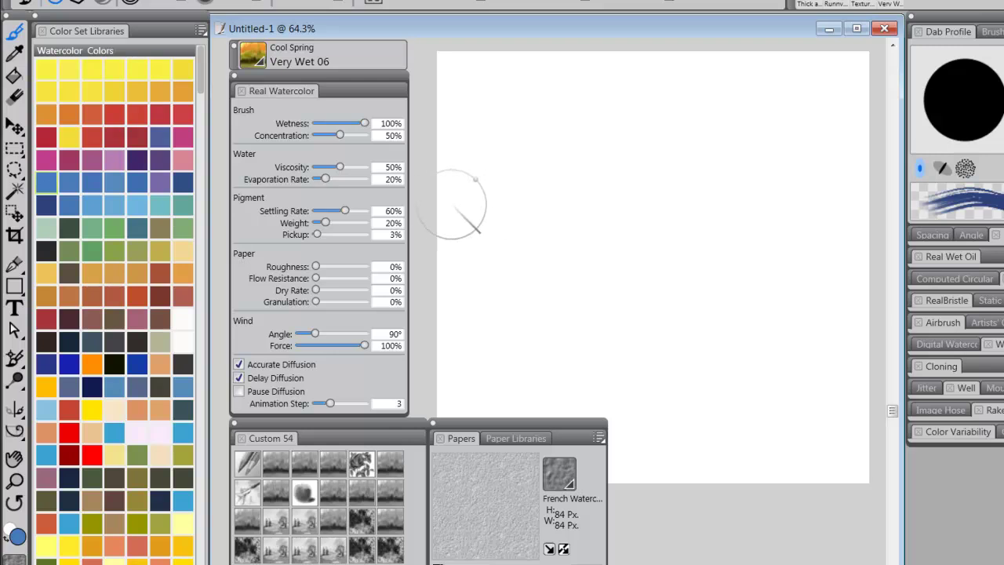
mouse_move(448, 217)
left_mouse_down()
mouse_move(848, 172)
mouse_move(507, 212)
mouse_move(791, 200)
mouse_move(496, 205)
mouse_move(504, 178)
mouse_move(562, 125)
mouse_move(538, 118)
mouse_move(447, 131)
mouse_move(469, 78)
mouse_move(447, 72)
mouse_move(711, 51)
mouse_move(686, 75)
mouse_move(818, 98)
mouse_move(799, 61)
mouse_move(771, 101)
mouse_move(753, 157)
mouse_move(791, 176)
mouse_move(842, 179)
mouse_move(784, 122)
mouse_move(811, 62)
mouse_move(843, 177)
mouse_move(843, 206)
mouse_move(447, 227)
left_mouse_up()
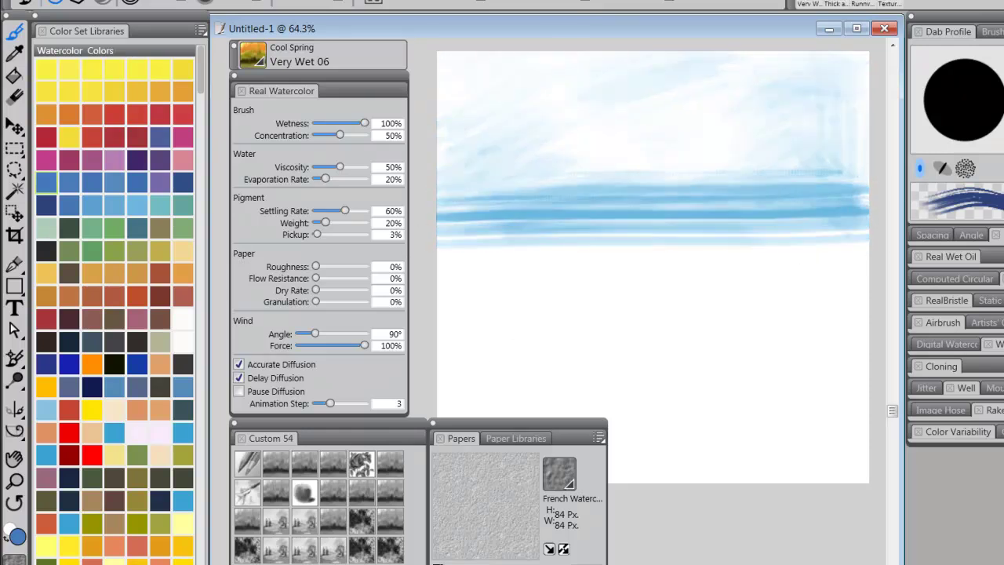
mouse_move(596, 247)
left_mouse_down()
mouse_move(636, 158)
mouse_move(656, 143)
mouse_move(654, 242)
mouse_move(661, 152)
mouse_move(676, 110)
mouse_move(642, 281)
mouse_move(673, 92)
mouse_move(646, 233)
mouse_move(681, 176)
mouse_move(786, 165)
mouse_move(788, 226)
mouse_move(670, 223)
mouse_move(717, 245)
mouse_move(775, 248)
mouse_move(737, 258)
mouse_move(710, 253)
mouse_move(735, 245)
mouse_move(649, 230)
mouse_move(713, 218)
mouse_move(772, 222)
left_mouse_up()
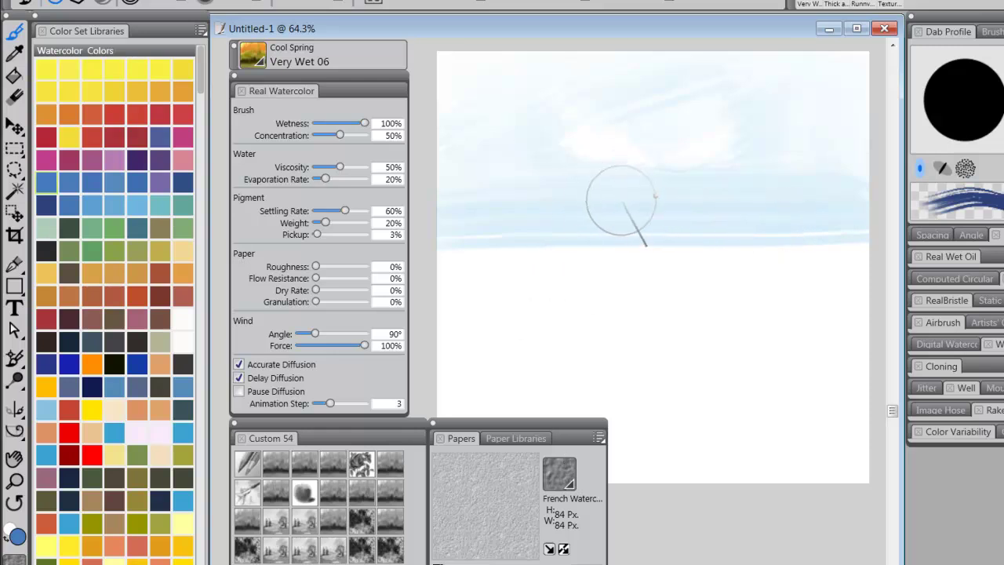
key("ctrl+z")
Pause diffusion and paint a dark blue sky with a broad horizontal band beneath it across the upper half.
left_click(50, 206)
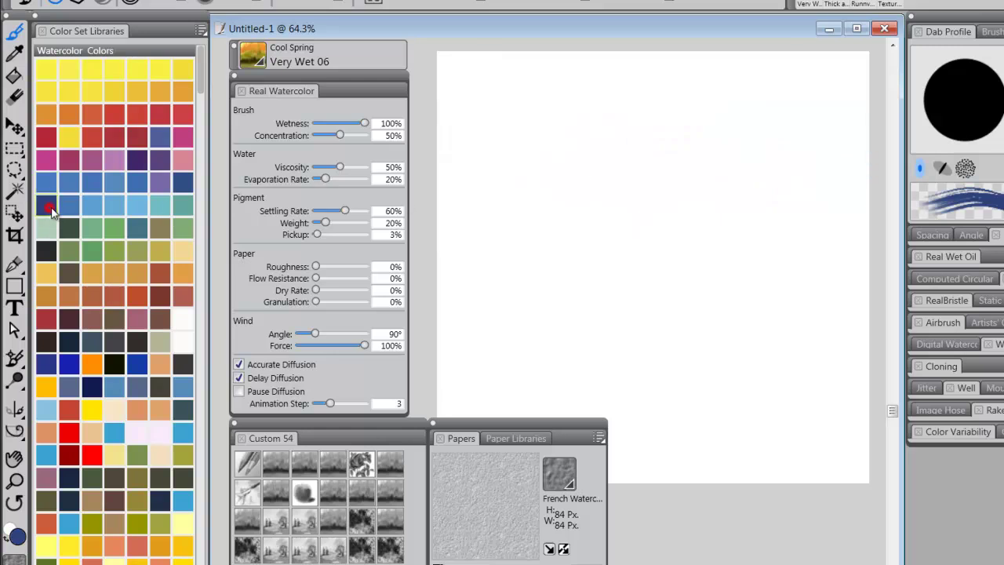
left_click(239, 391)
mouse_move(458, 218)
left_mouse_down()
mouse_move(857, 192)
mouse_move(483, 223)
mouse_move(550, 214)
mouse_move(649, 144)
mouse_move(551, 149)
mouse_move(441, 191)
mouse_move(443, 156)
mouse_move(418, 103)
mouse_move(643, 89)
mouse_move(418, 86)
mouse_move(473, 67)
mouse_move(622, 71)
mouse_move(732, 59)
mouse_move(748, 86)
mouse_move(763, 59)
mouse_move(785, 76)
mouse_move(797, 59)
mouse_move(881, 71)
mouse_move(837, 96)
mouse_move(881, 92)
mouse_move(824, 159)
mouse_move(878, 160)
mouse_move(880, 202)
mouse_move(463, 239)
left_mouse_up()
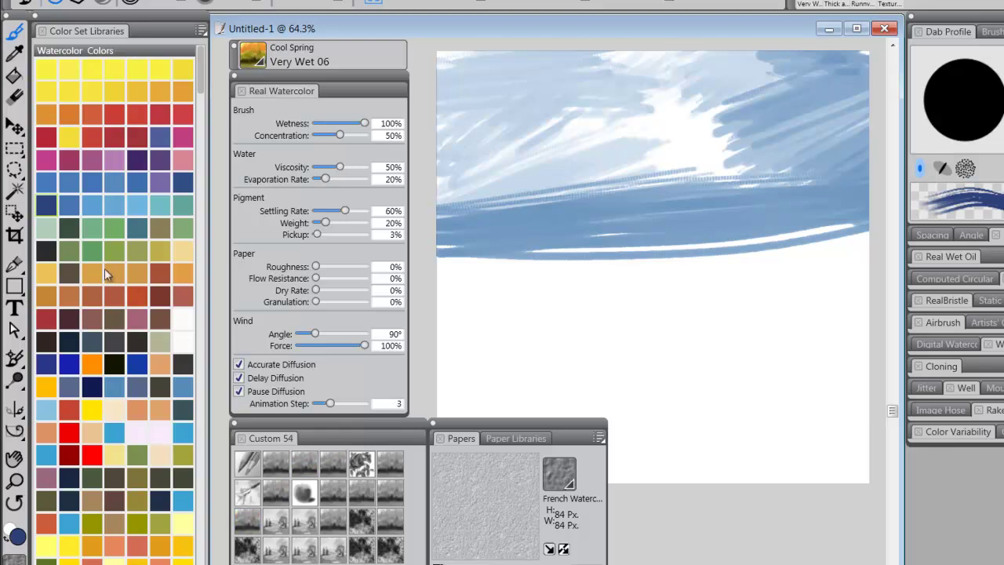
Paint ochre hills over the lower part of the sky, just above the blue band.
left_click(47, 294)
mouse_move(505, 147)
left_mouse_down()
mouse_move(462, 188)
mouse_move(502, 157)
mouse_move(513, 169)
mouse_move(474, 181)
mouse_move(560, 157)
mouse_move(565, 168)
mouse_move(628, 179)
mouse_move(679, 174)
mouse_move(661, 163)
mouse_move(809, 181)
mouse_move(663, 127)
mouse_move(588, 141)
mouse_move(572, 190)
mouse_move(596, 205)
left_mouse_up()
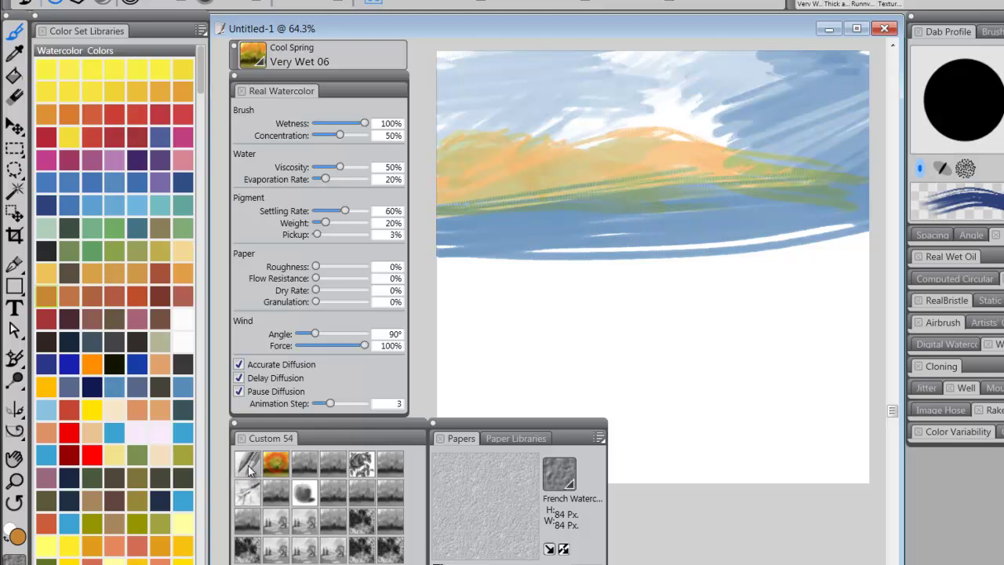
Paint a dark blue line of textured trees across the foot of the hills with the Texture 3 brush.
left_click(248, 465)
left_click(47, 204)
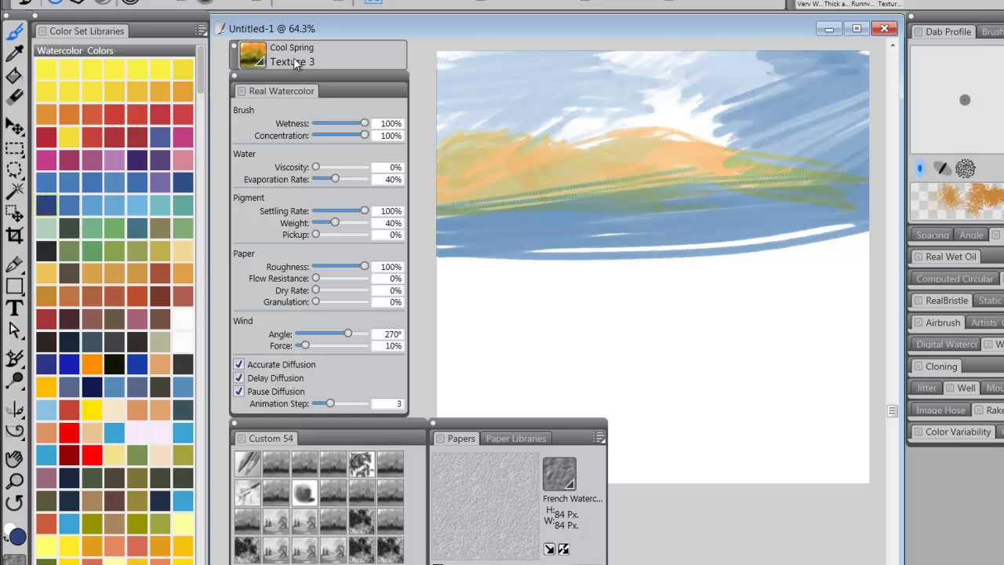
mouse_move(511, 187)
left_mouse_down()
mouse_move(484, 201)
mouse_move(458, 172)
mouse_move(478, 235)
mouse_move(484, 200)
mouse_move(612, 210)
mouse_move(502, 213)
mouse_move(594, 204)
mouse_move(637, 187)
mouse_move(547, 195)
mouse_move(584, 157)
mouse_move(611, 153)
mouse_move(666, 188)
mouse_move(729, 205)
mouse_move(471, 189)
mouse_move(721, 197)
mouse_move(495, 199)
mouse_move(537, 214)
mouse_move(792, 208)
left_mouse_up()
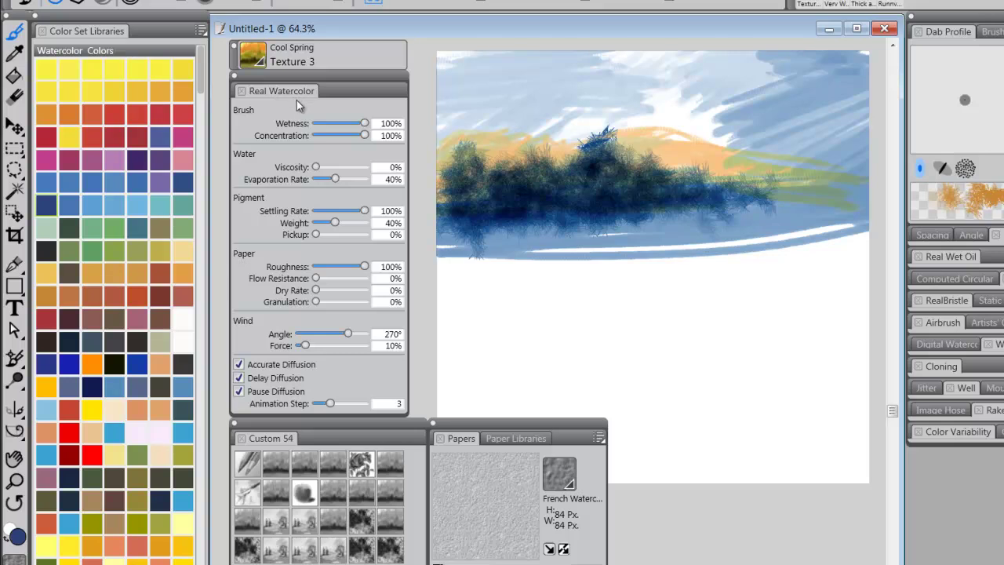
Look over the brush library categories and try diffusing the tree line by releasing Pause Diffusion.
left_click(261, 60)
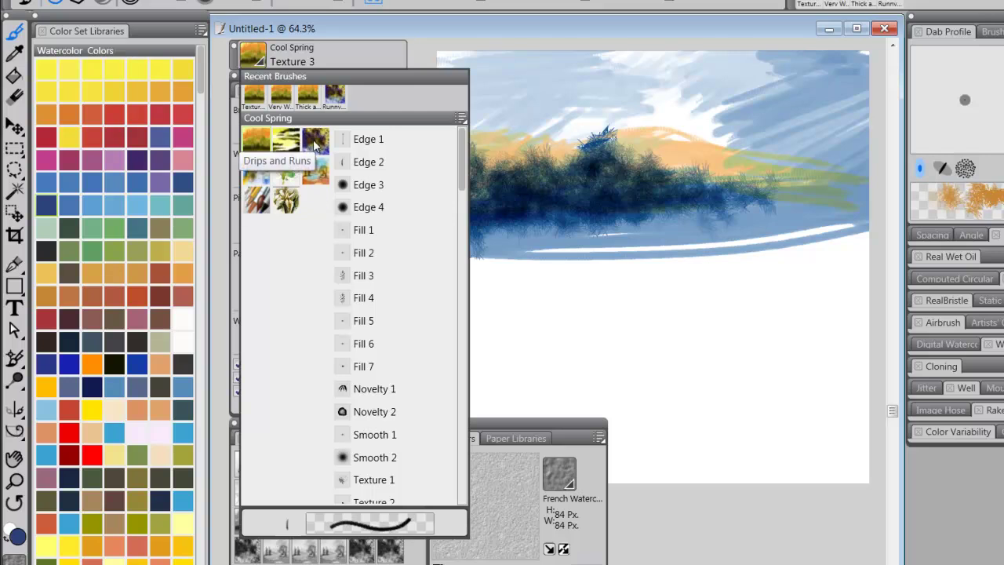
left_click(349, 56)
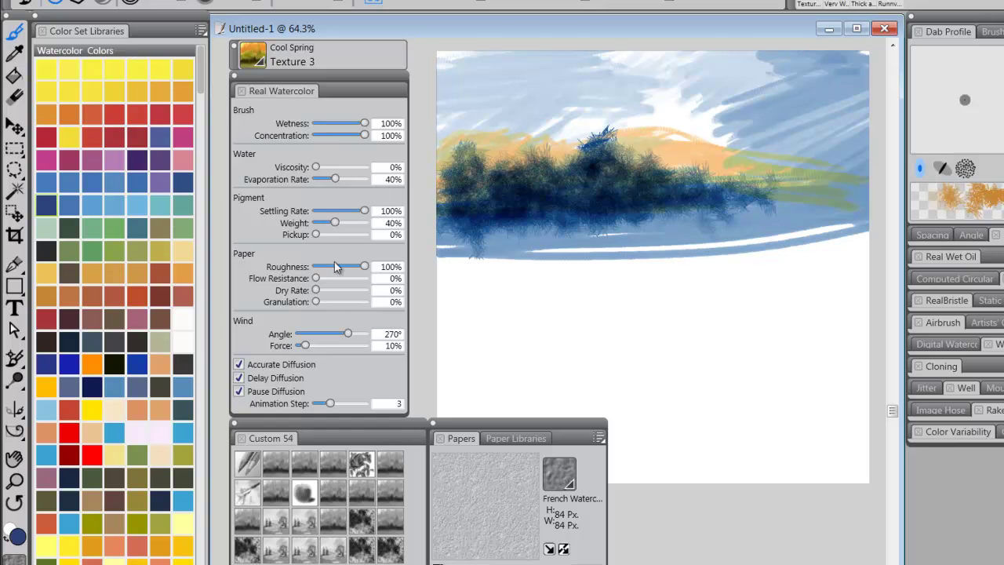
left_click_drag(750, 238, 754, 258)
left_click(239, 391)
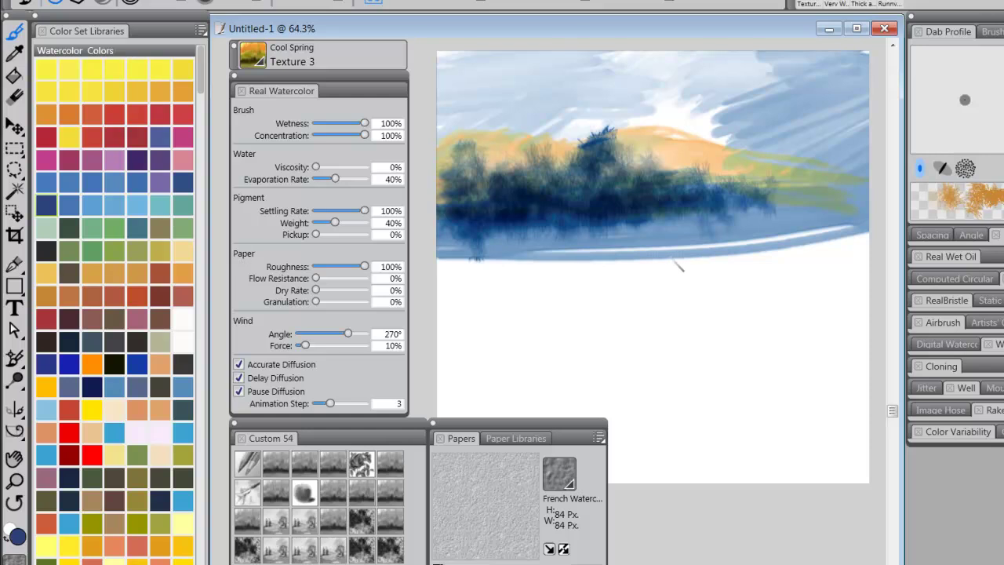
Undo the diffused tree line and repaint the dark blue trees along the hills with diffusion paused.
key("ctrl+z")
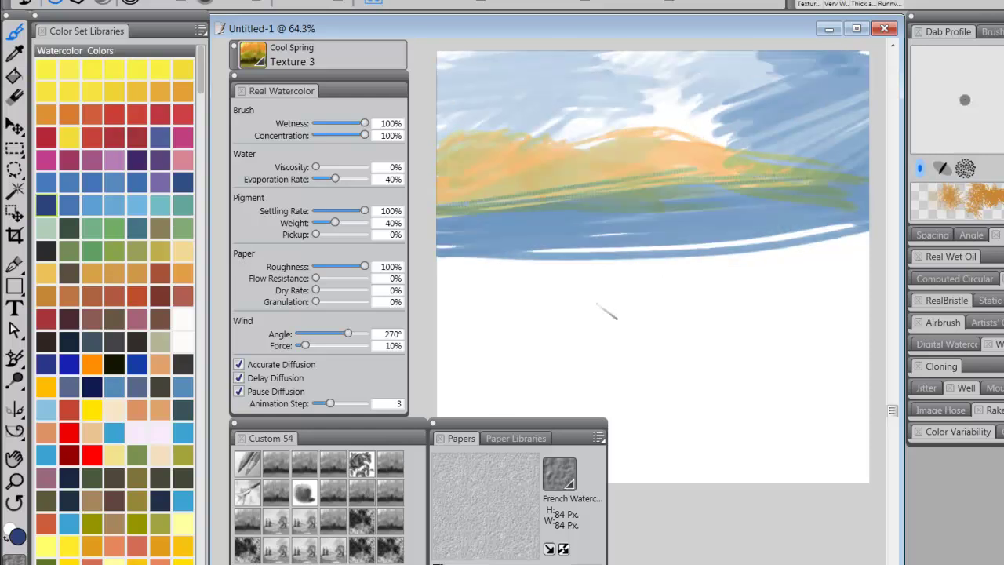
mouse_move(462, 202)
left_mouse_down()
mouse_move(452, 165)
mouse_move(466, 196)
mouse_move(502, 180)
mouse_move(521, 196)
mouse_move(549, 189)
mouse_move(609, 213)
mouse_move(599, 194)
mouse_move(734, 186)
mouse_move(564, 193)
mouse_move(537, 180)
mouse_move(490, 189)
mouse_move(464, 207)
mouse_move(753, 196)
left_mouse_up()
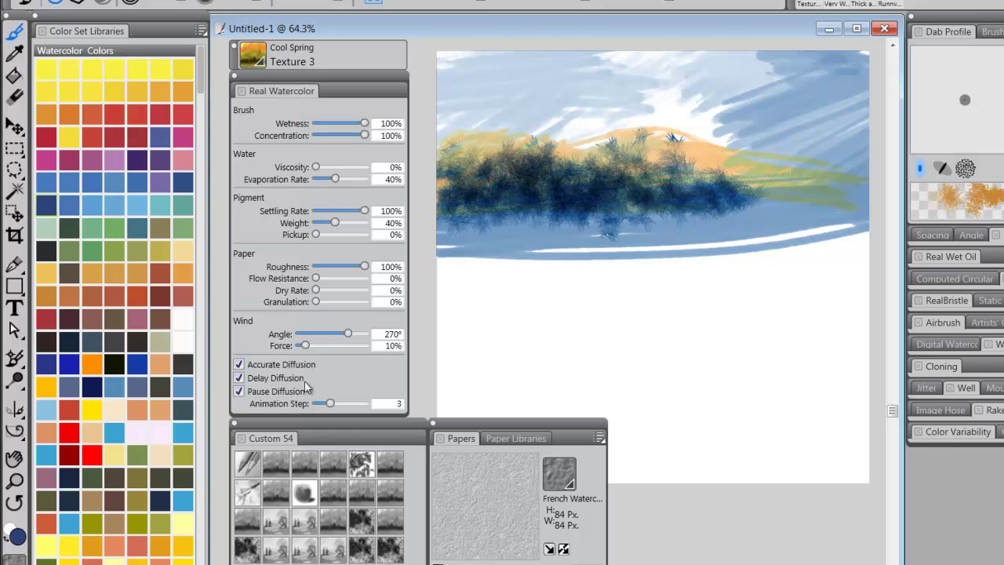
Paint a runny horizontal water band below the trees in dark blue with the Runny Fill 02 brush.
left_click(247, 550)
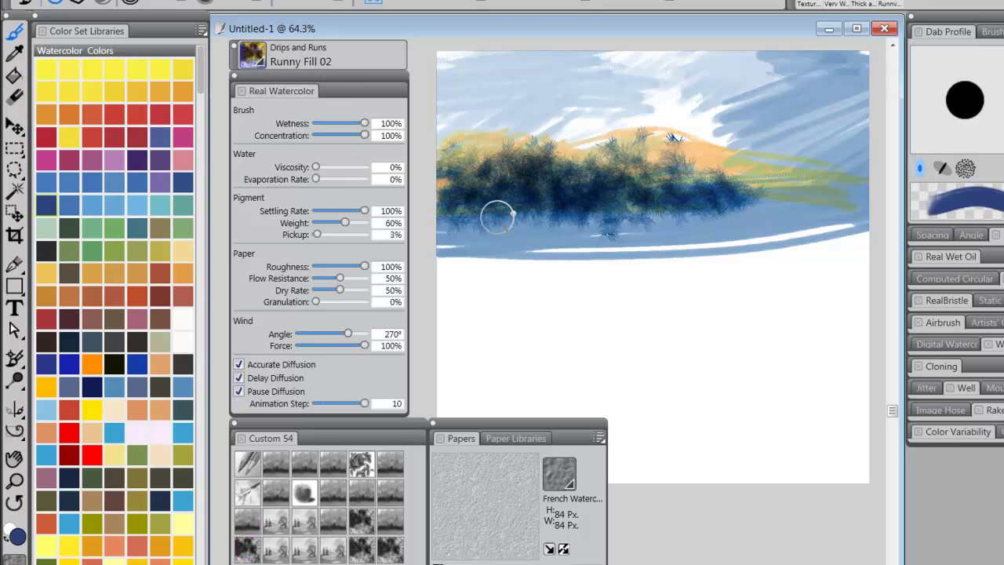
mouse_move(452, 230)
left_mouse_down()
mouse_move(885, 229)
mouse_move(453, 232)
mouse_move(807, 226)
mouse_move(520, 233)
mouse_move(841, 235)
mouse_move(464, 226)
mouse_move(842, 240)
mouse_move(450, 244)
mouse_move(840, 244)
mouse_move(447, 266)
mouse_move(888, 261)
mouse_move(436, 264)
mouse_move(824, 259)
mouse_move(706, 257)
mouse_move(459, 263)
mouse_move(851, 259)
mouse_move(443, 264)
mouse_move(902, 266)
mouse_move(471, 273)
left_mouse_up()
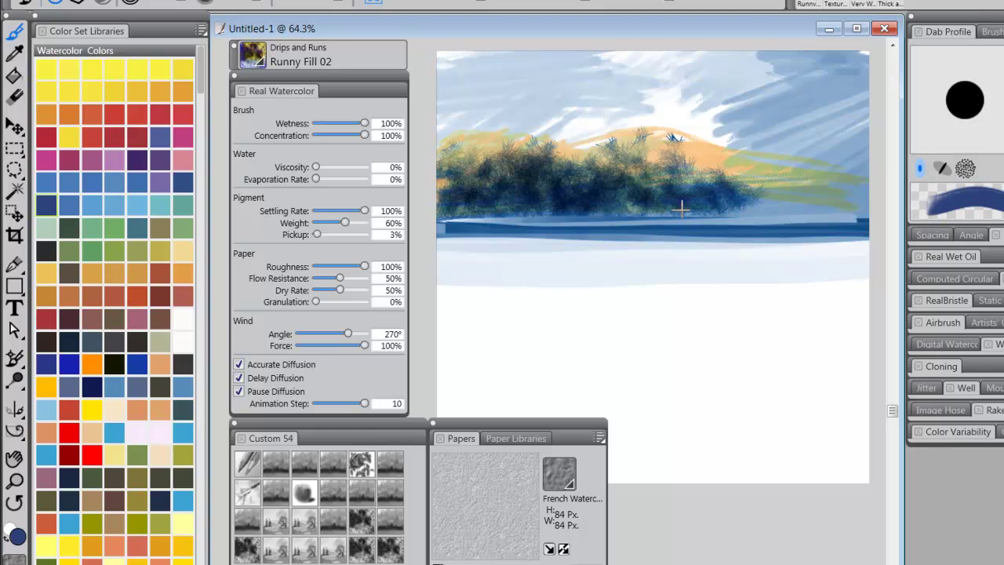
Reduce the brush radius to 8, paint streaks along the shoreline and right-hand hillside, and resume diffusion.
key("bracketleft")
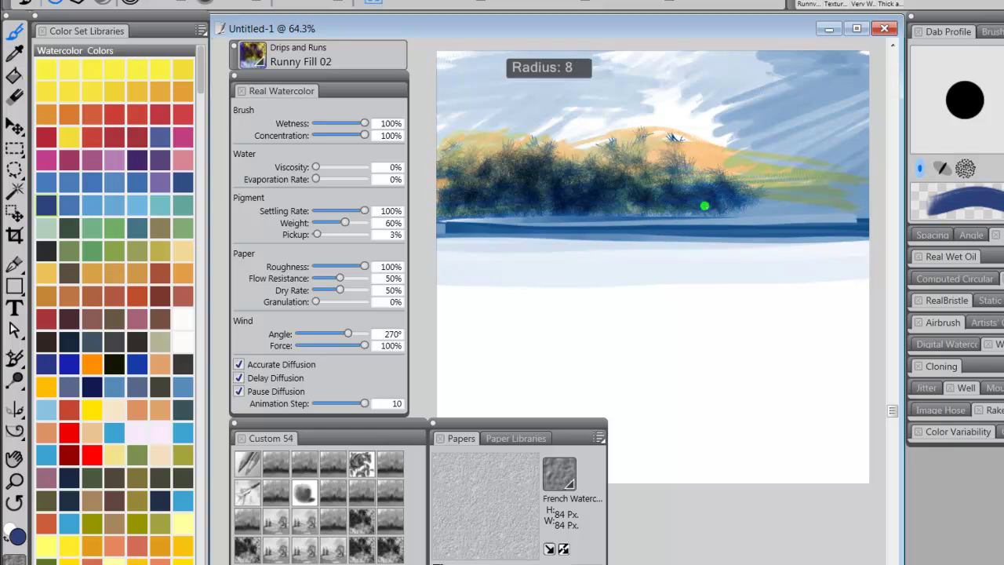
mouse_move(469, 223)
left_mouse_down()
mouse_move(878, 219)
mouse_move(857, 210)
left_mouse_up()
mouse_move(749, 209)
left_mouse_down()
mouse_move(866, 183)
mouse_move(765, 181)
mouse_move(842, 176)
mouse_move(801, 168)
left_mouse_up()
left_click_drag(734, 146, 776, 150)
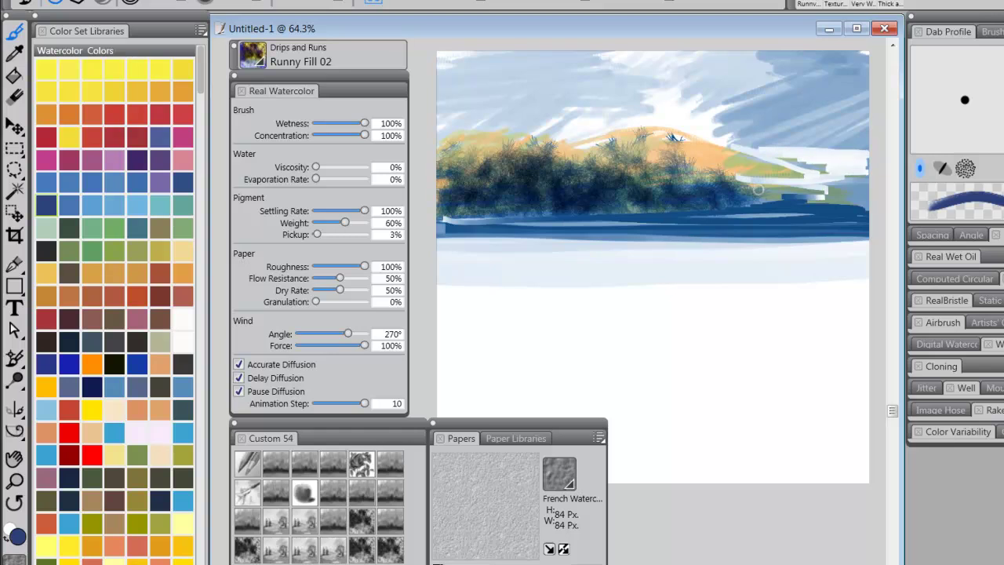
left_click(239, 391)
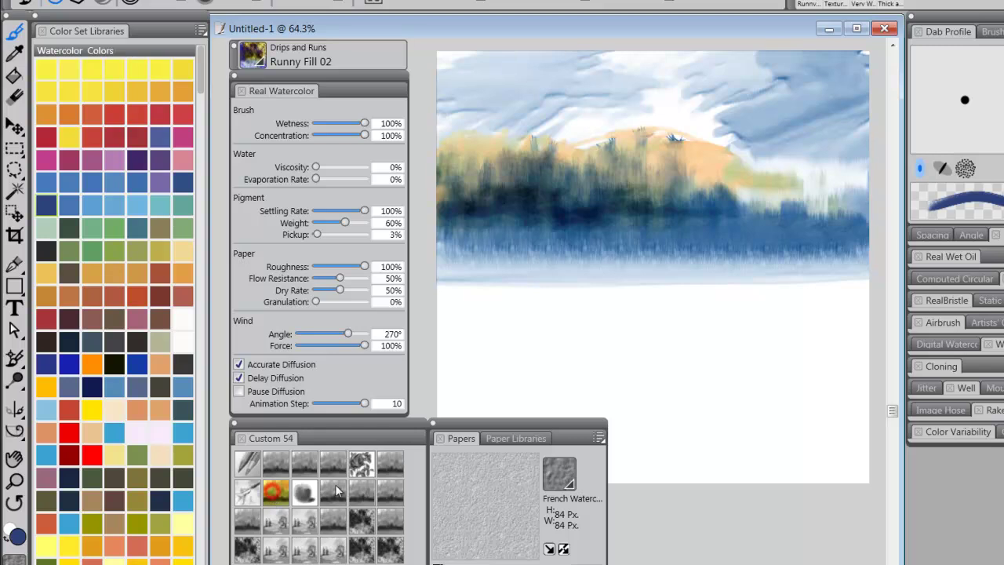
Draw thin dark blue border lines around the landscape with the Thick and Thin 17 brush.
mouse_move(462, 55)
left_mouse_down()
mouse_move(464, 308)
mouse_move(734, 76)
mouse_move(811, 69)
mouse_move(825, 345)
left_mouse_up()
left_click_drag(869, 268, 451, 273)
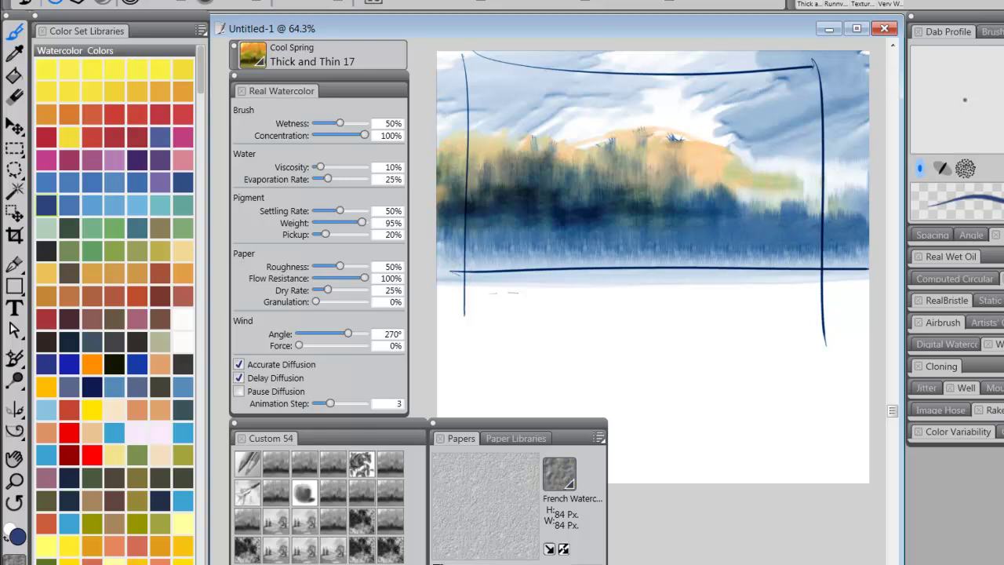